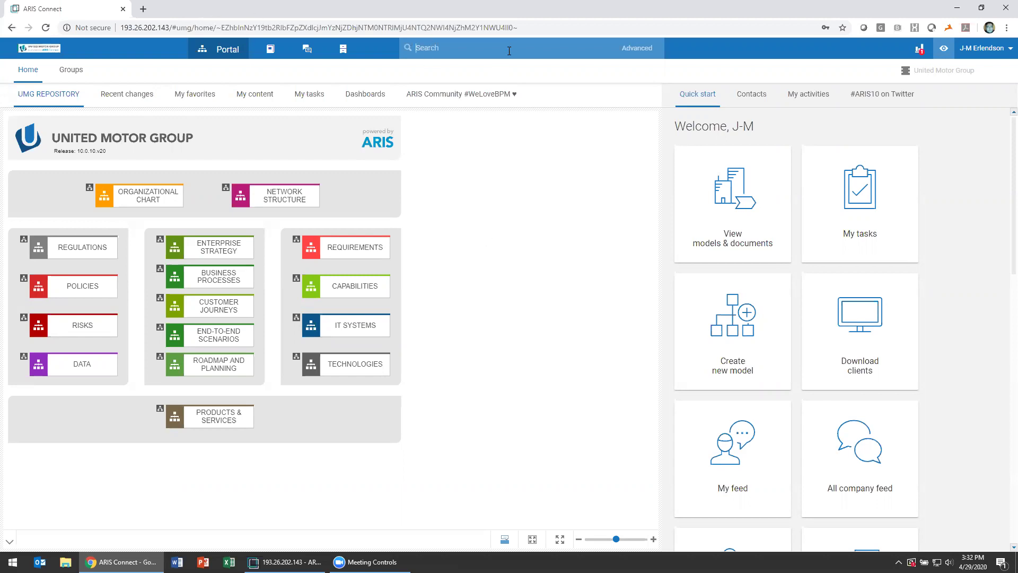
Search for 'sales order processing', open the as-is process overview and check its Jan 15, 2019 change date
text(sales order p)
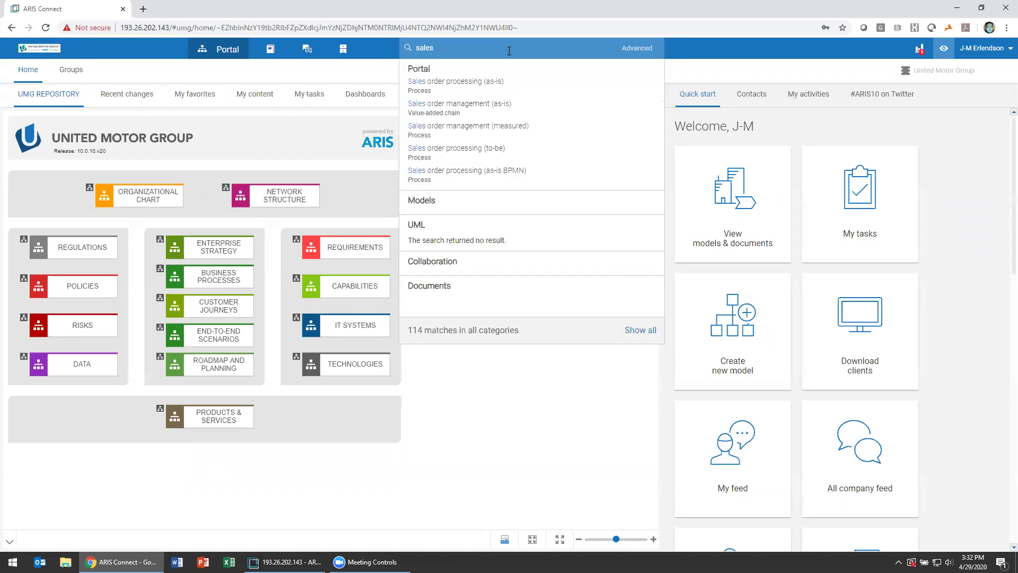
text(rocessing)
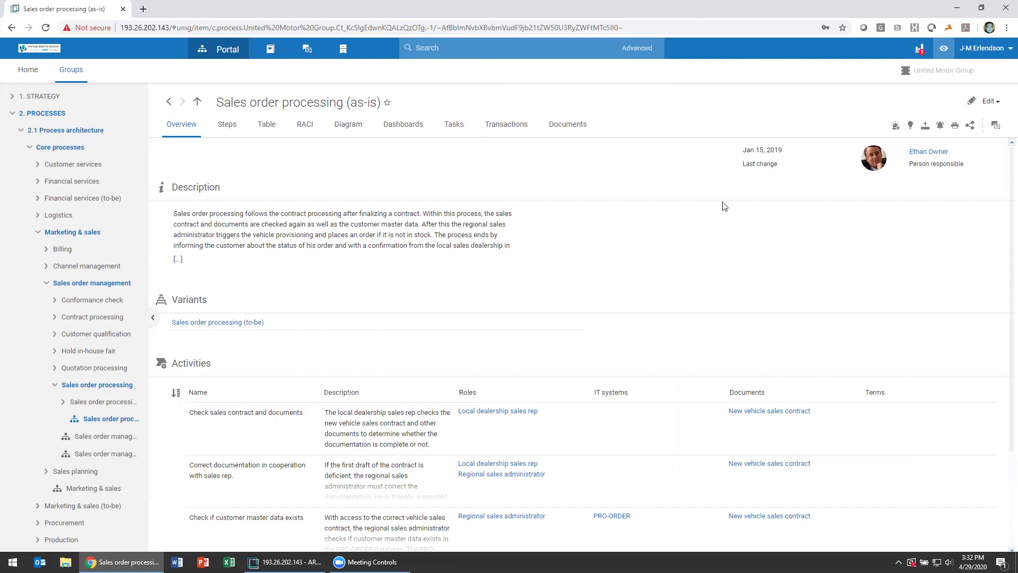
drag(743, 151, 783, 153)
click(767, 165)
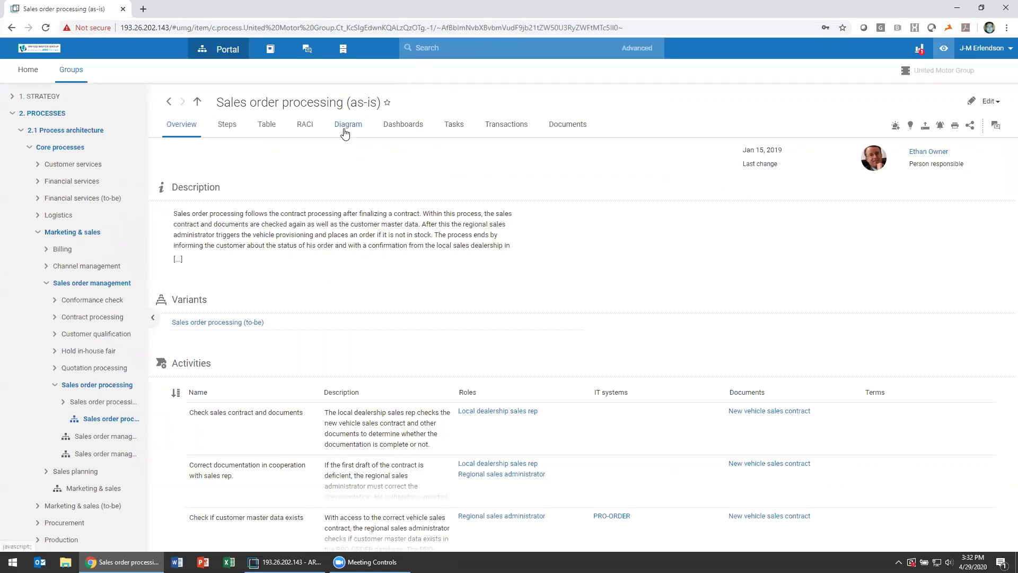
Show Sales order processing (as-is) as a diagram in the model editor, with its properties panel displayed
click(346, 132)
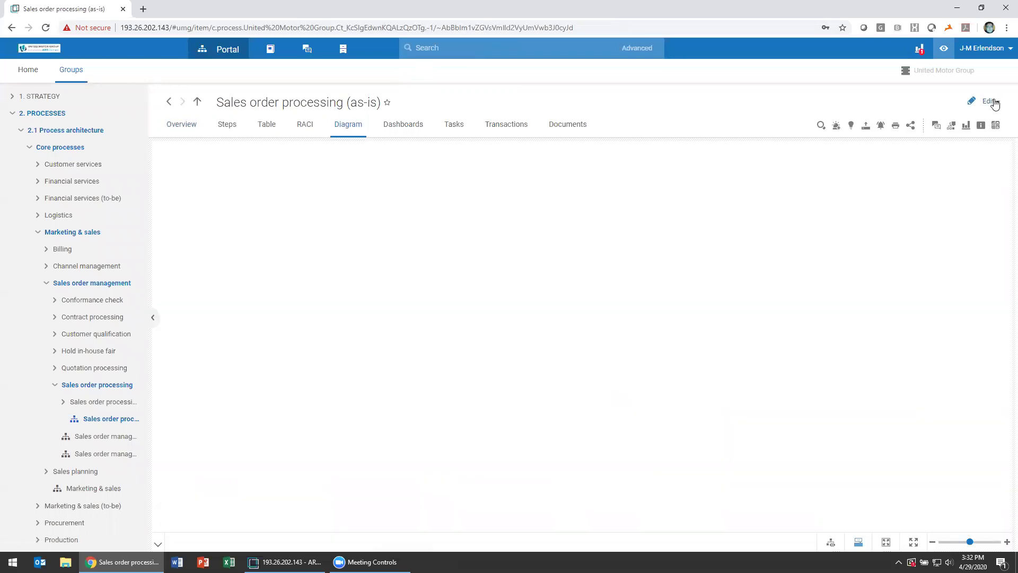
click(989, 100)
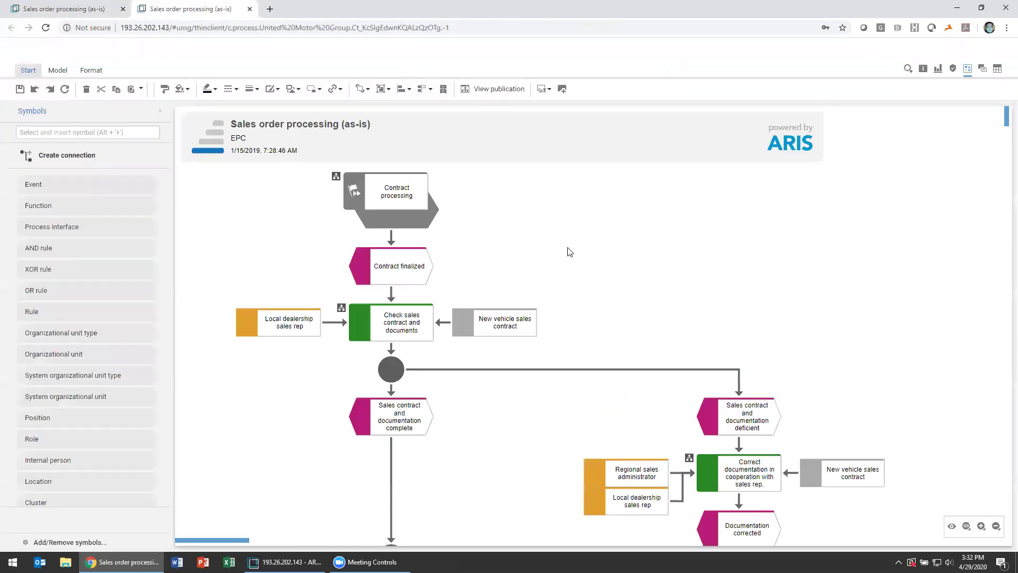
click(923, 69)
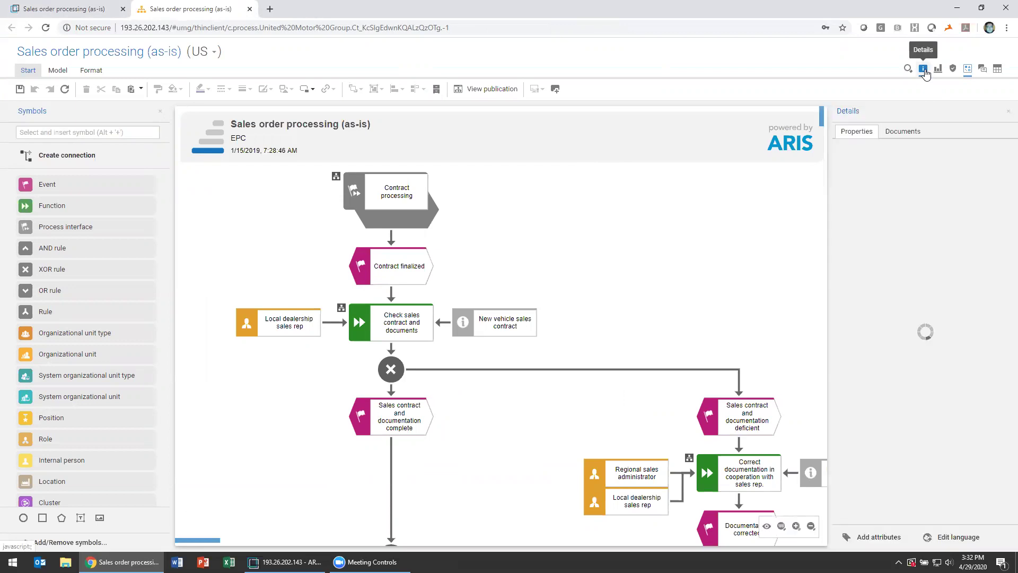
click(83, 8)
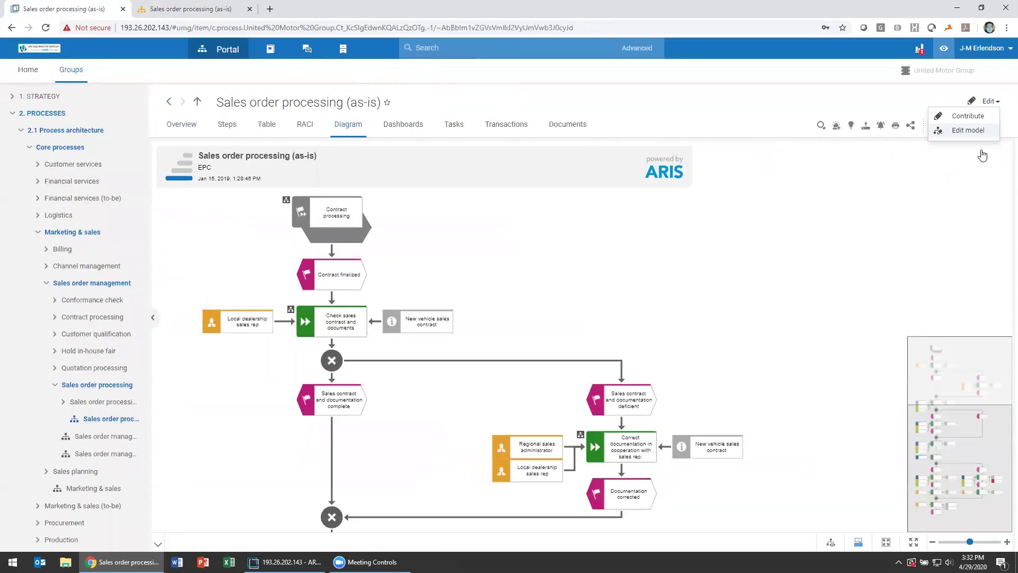
click(981, 125)
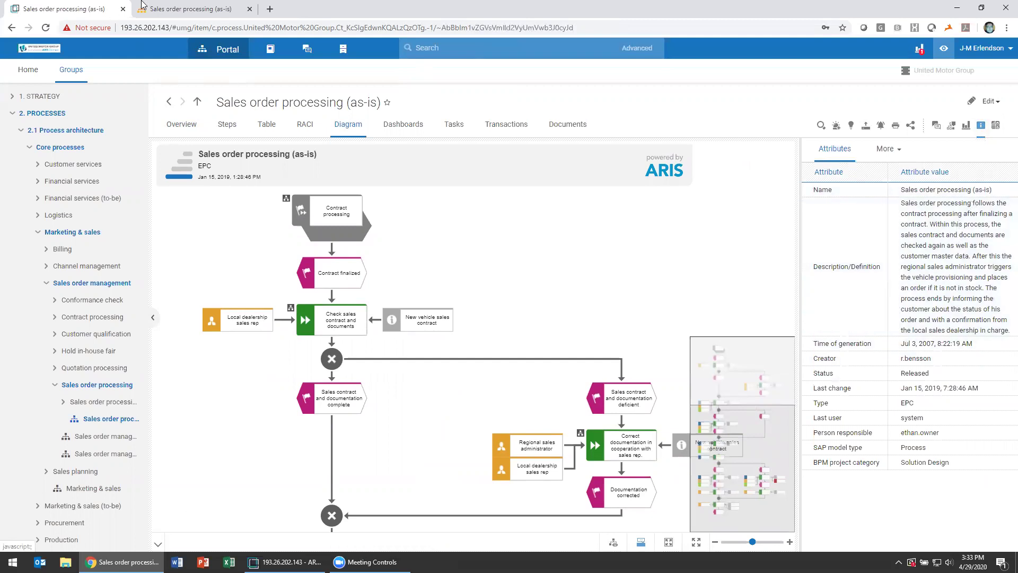
click(192, 15)
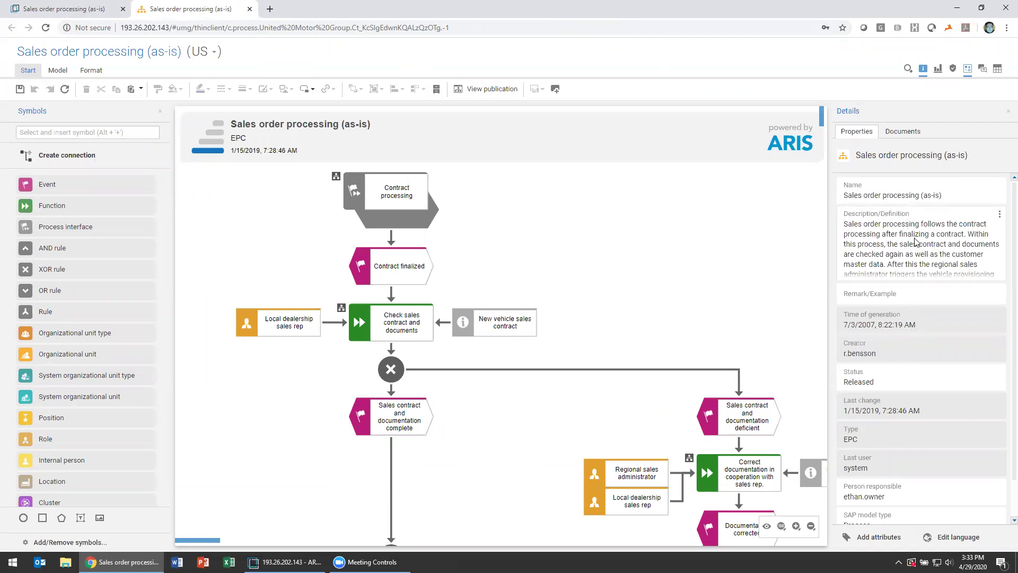
Open the Status dropdown in the Properties panel to see the available values
click(907, 382)
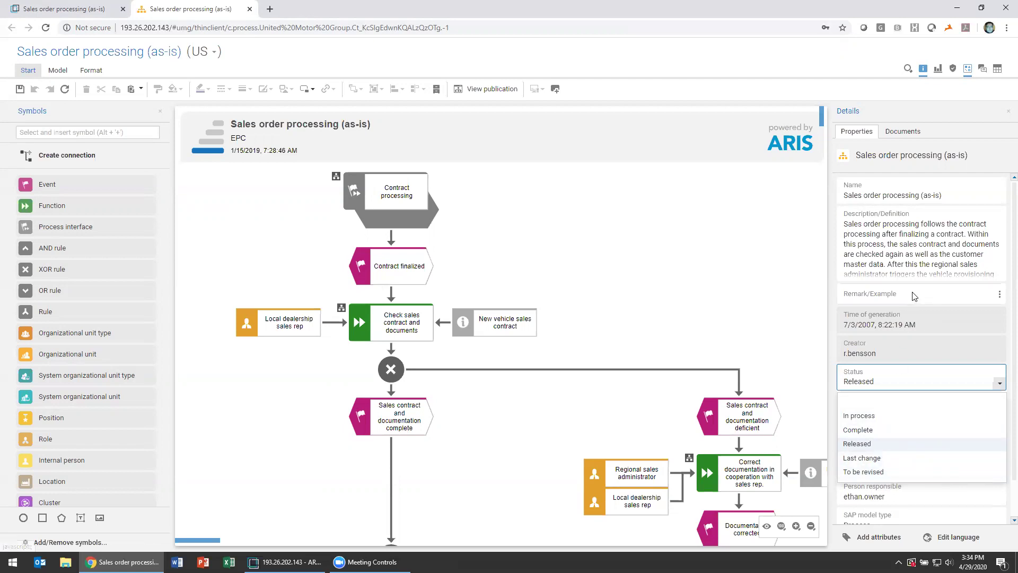
Leave Status at Released and close the model editor tab
click(923, 343)
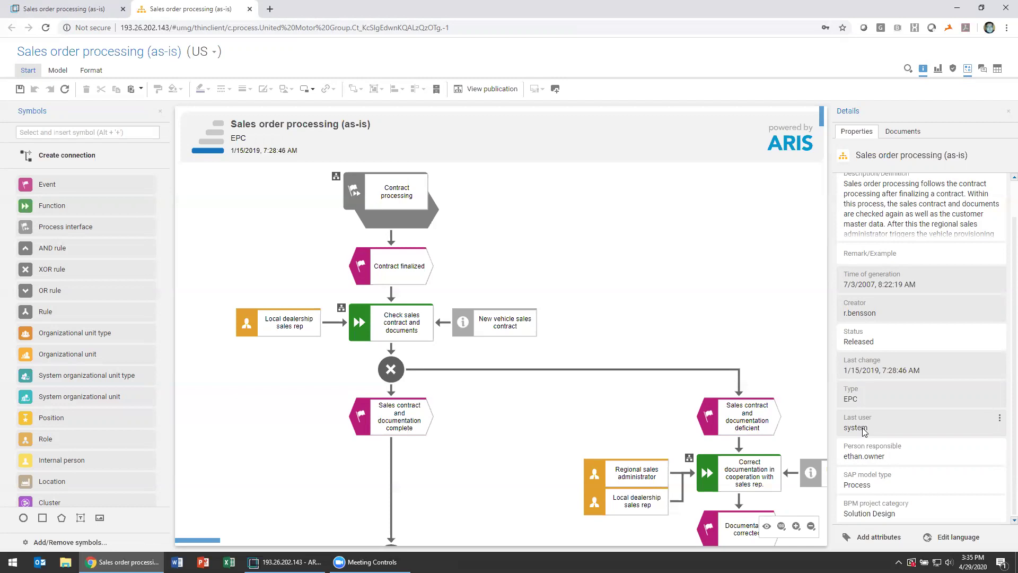
click(918, 344)
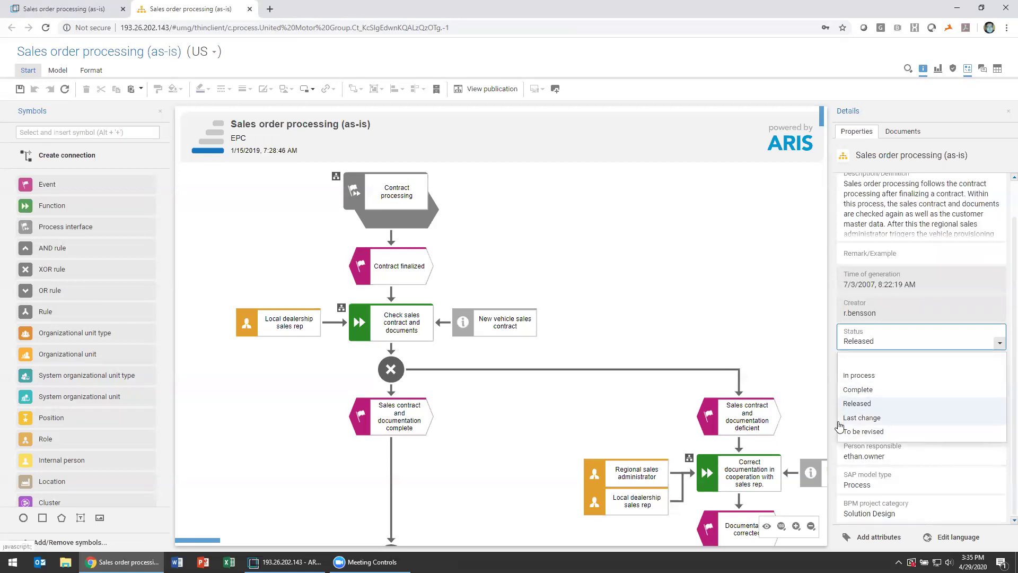
click(771, 277)
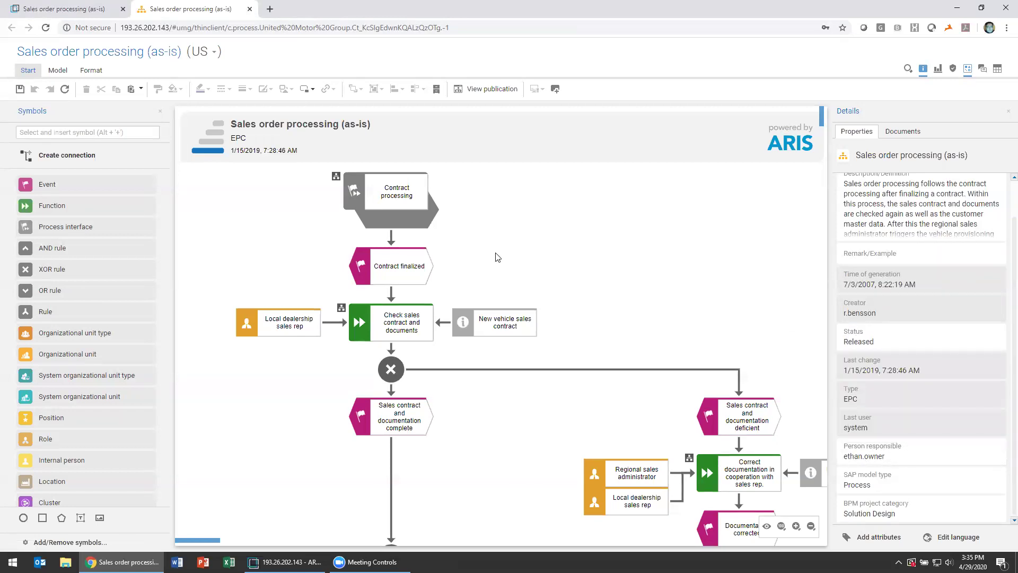
click(250, 9)
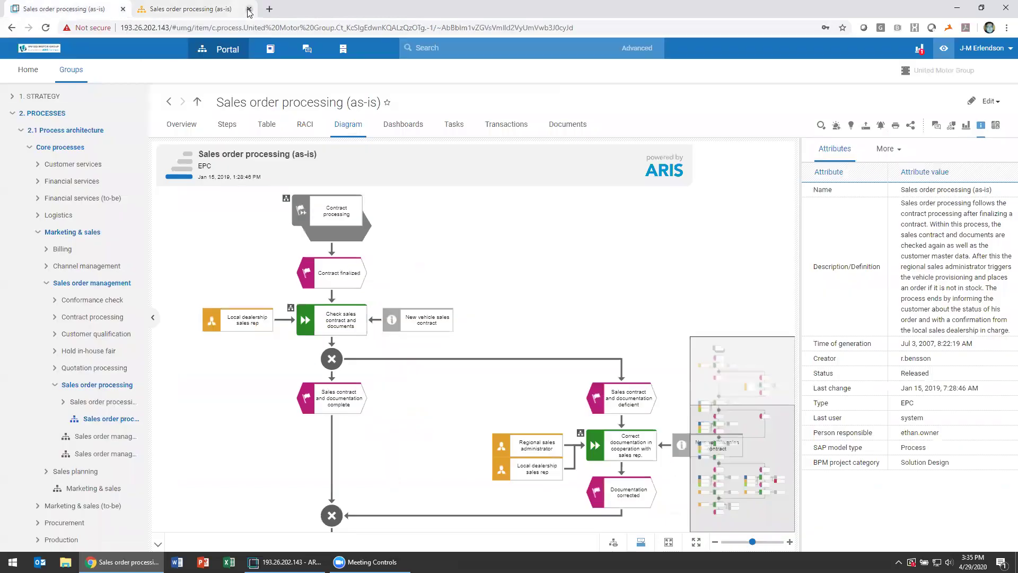
Go from Home to Dashboards and show the Process change management dashboard
click(24, 74)
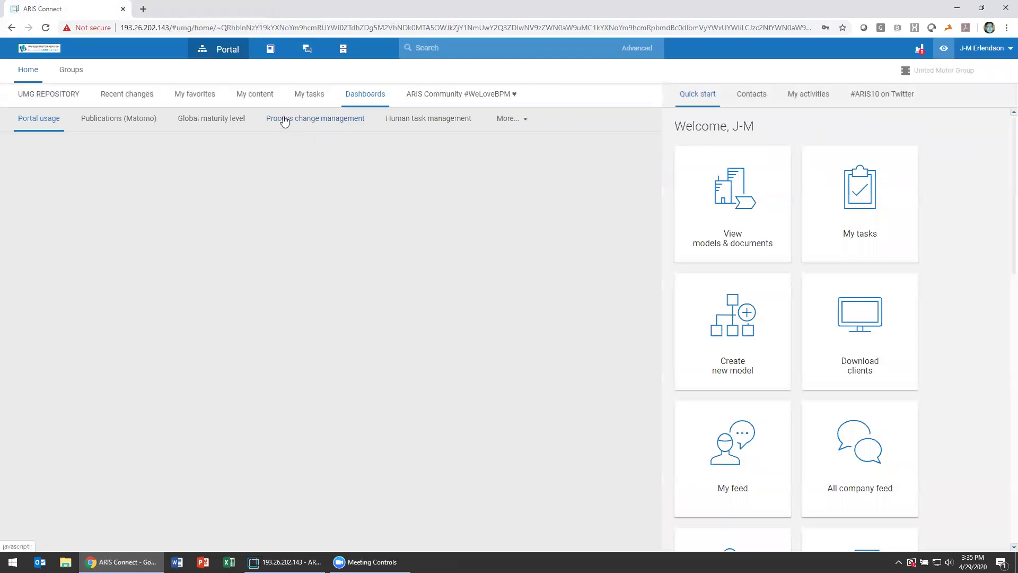
click(430, 120)
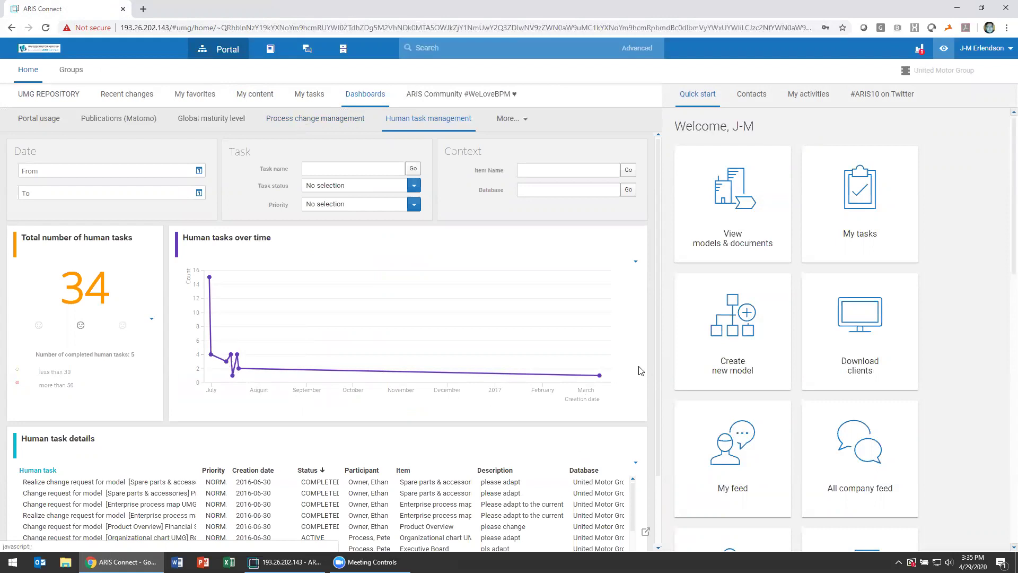
click(346, 129)
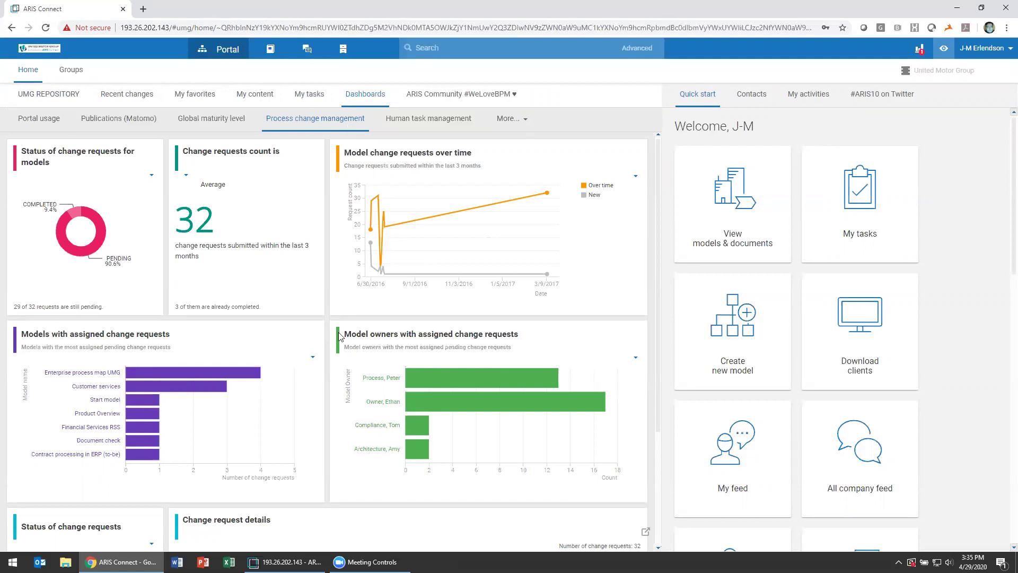
mouse_move(424, 382)
mouse_move(430, 422)
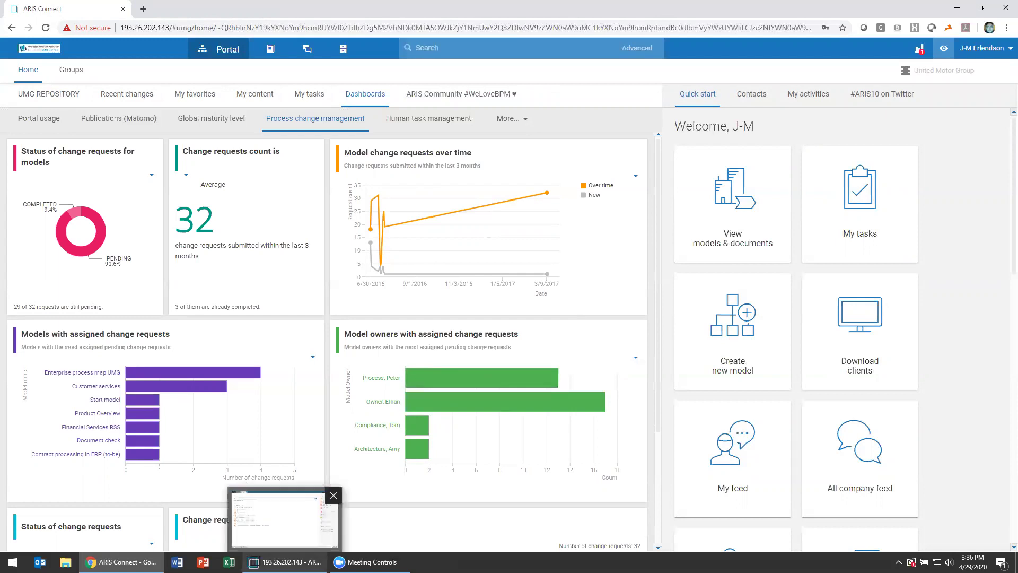
In ARIS Architect, close the start page, expand United Motor Group and open Find on Main group
click(285, 562)
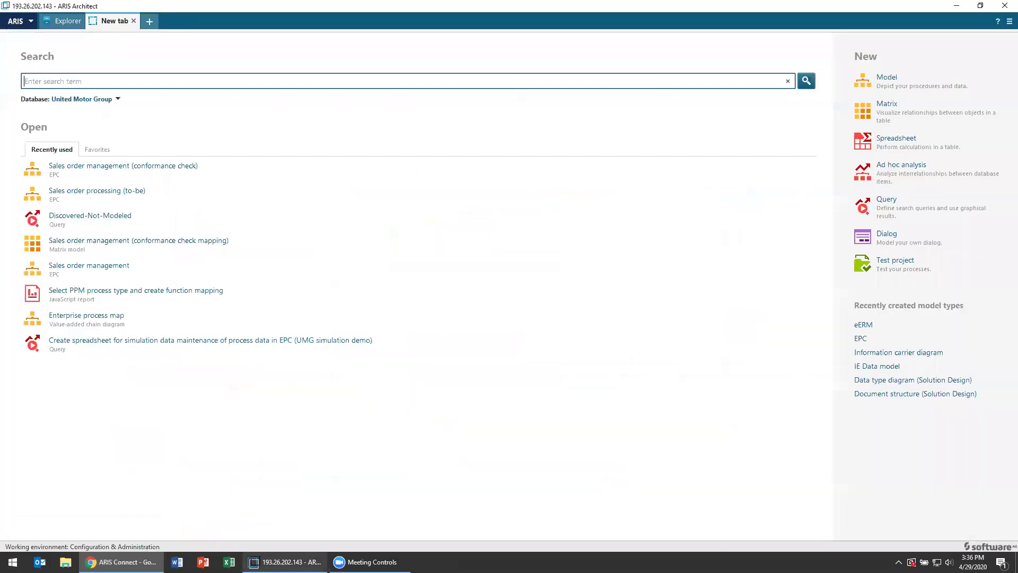
click(133, 21)
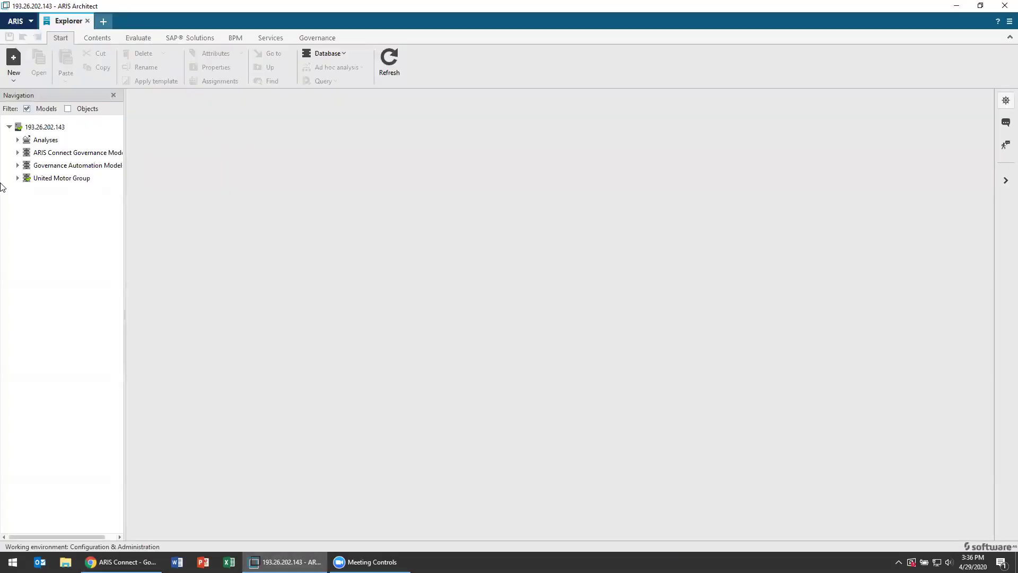
click(18, 179)
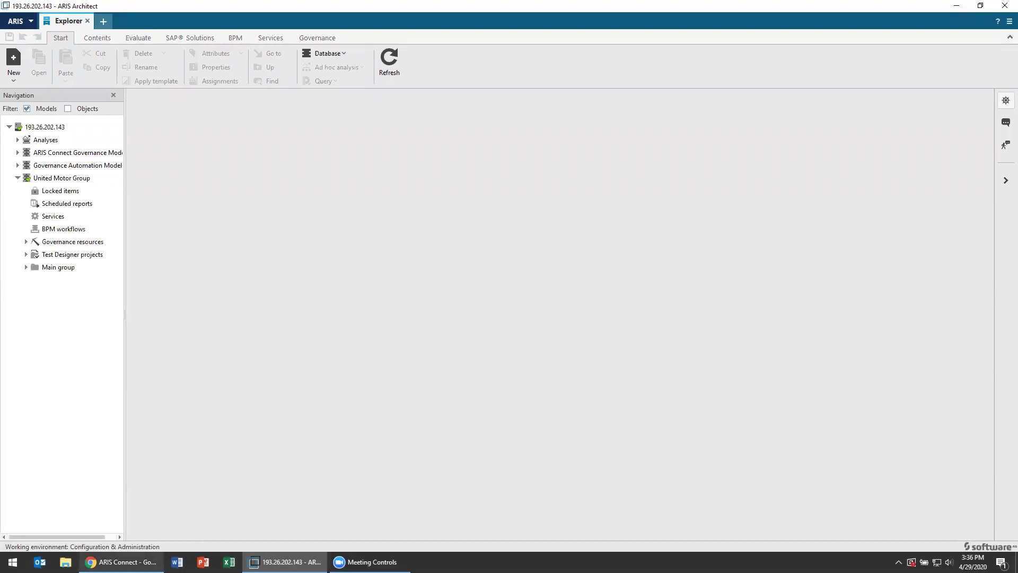
click(119, 561)
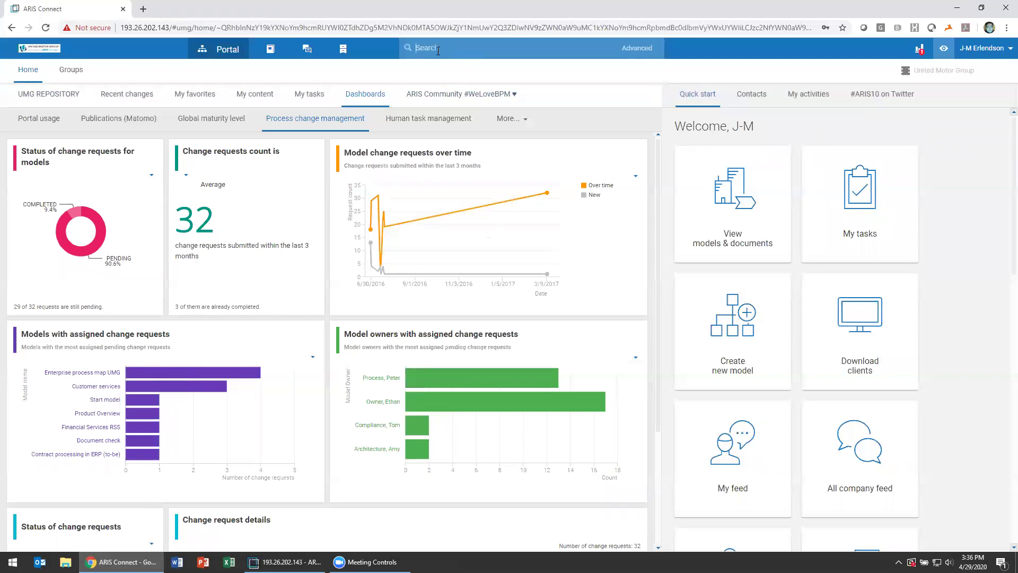
click(284, 561)
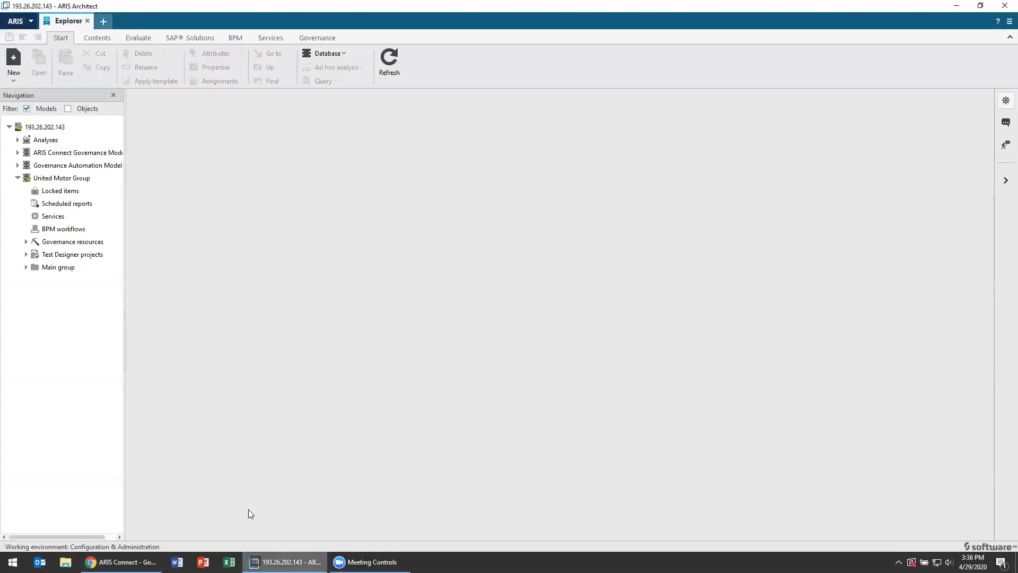
right_click(64, 270)
mouse_move(66, 275)
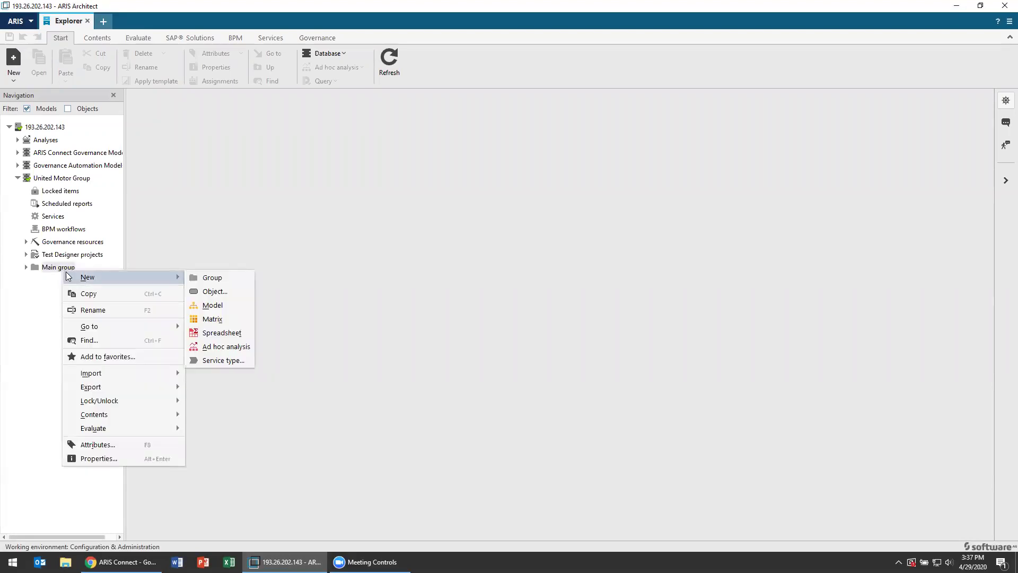
click(105, 340)
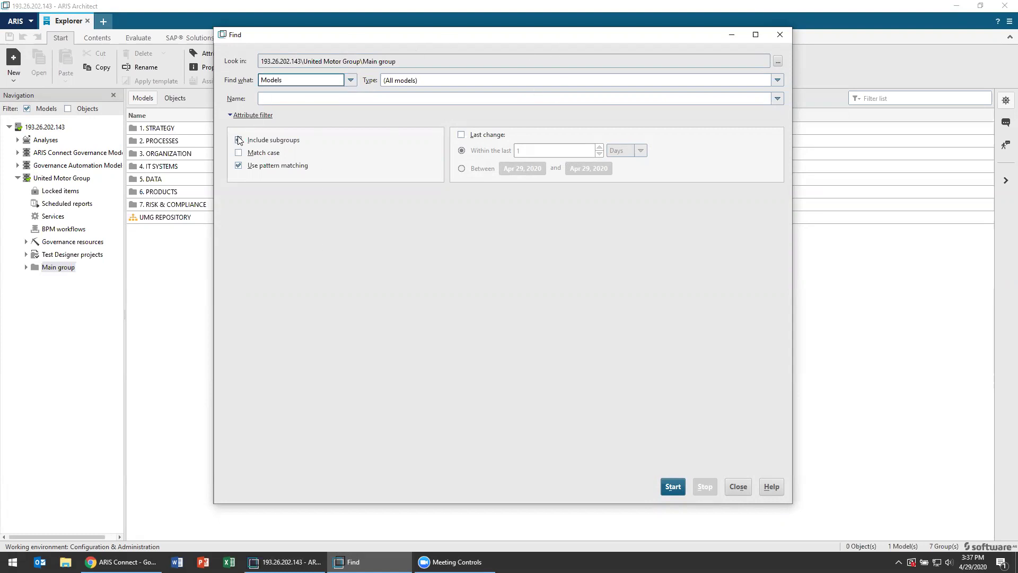
Add a Model status > Status attribute filter with condition equal to (=) and value Complete
click(237, 116)
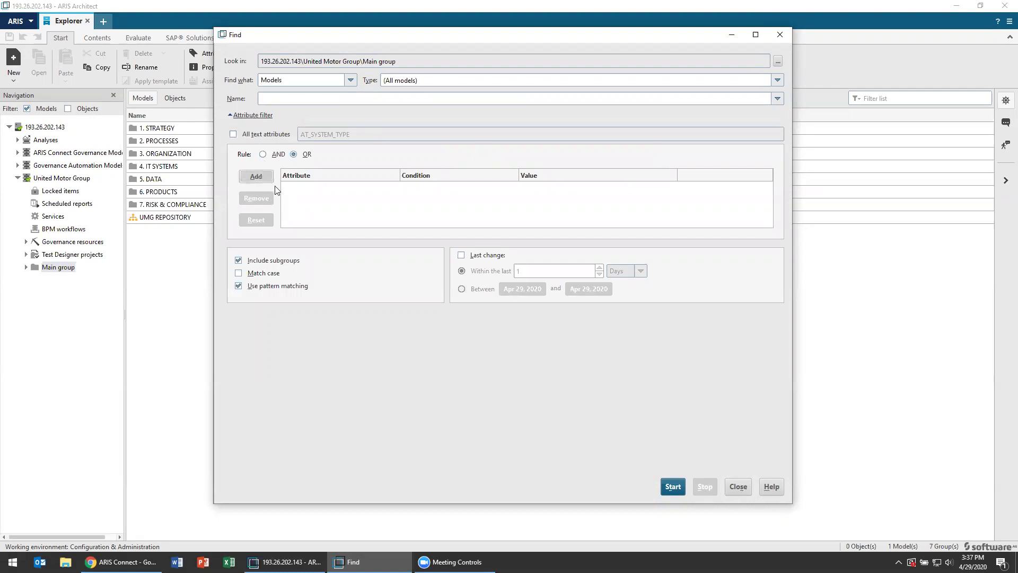
click(263, 175)
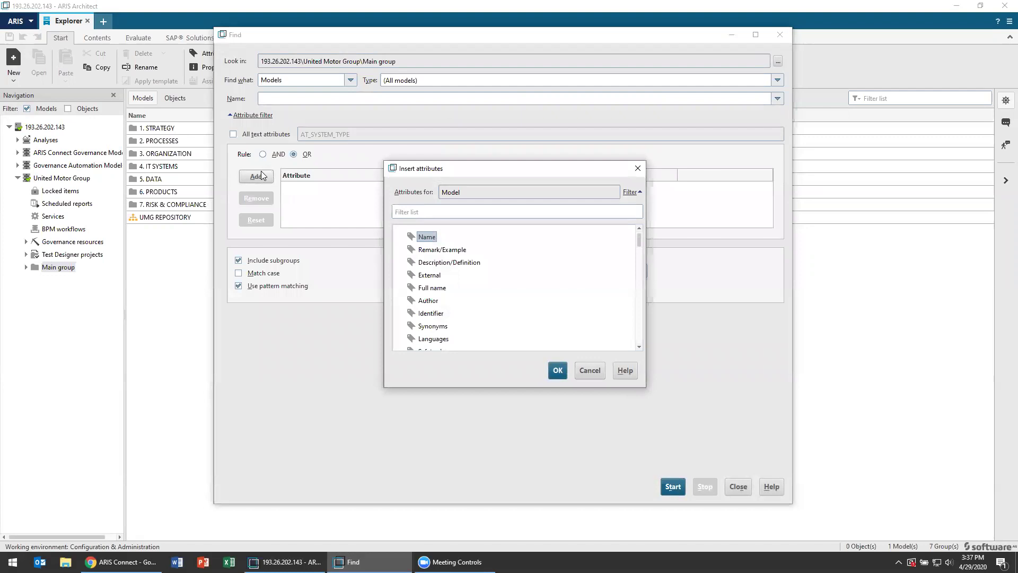
text(status)
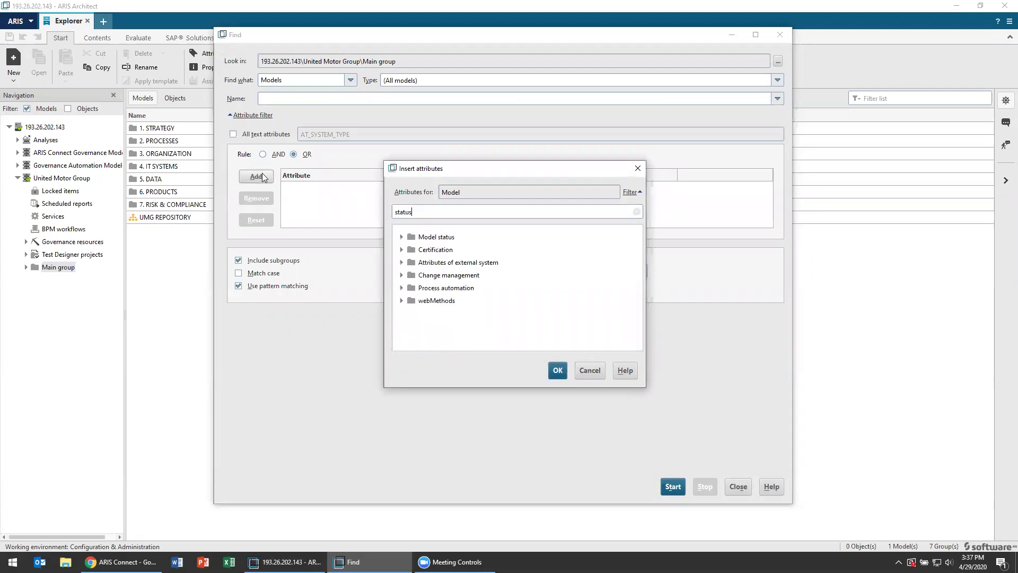
click(402, 237)
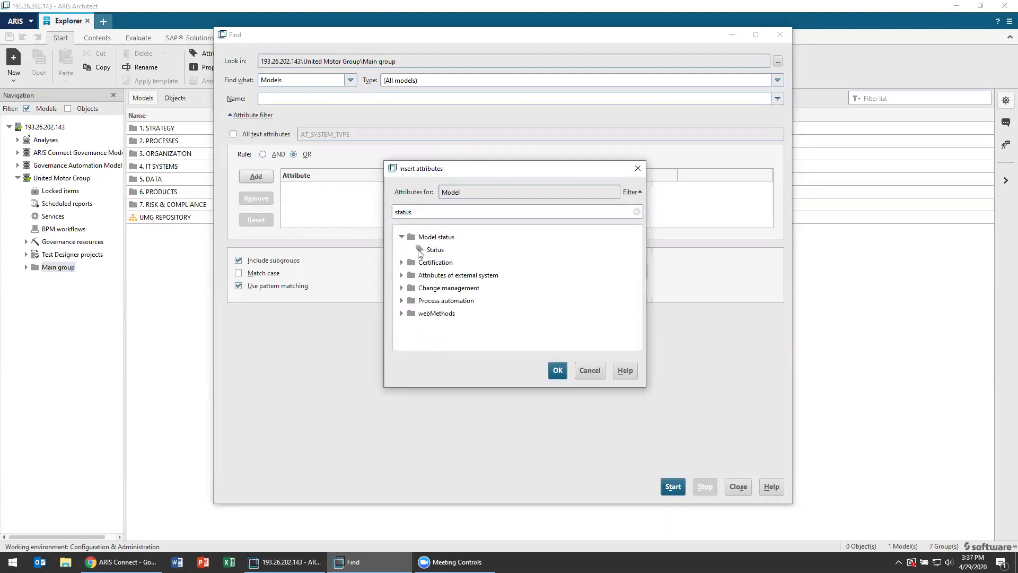
click(558, 370)
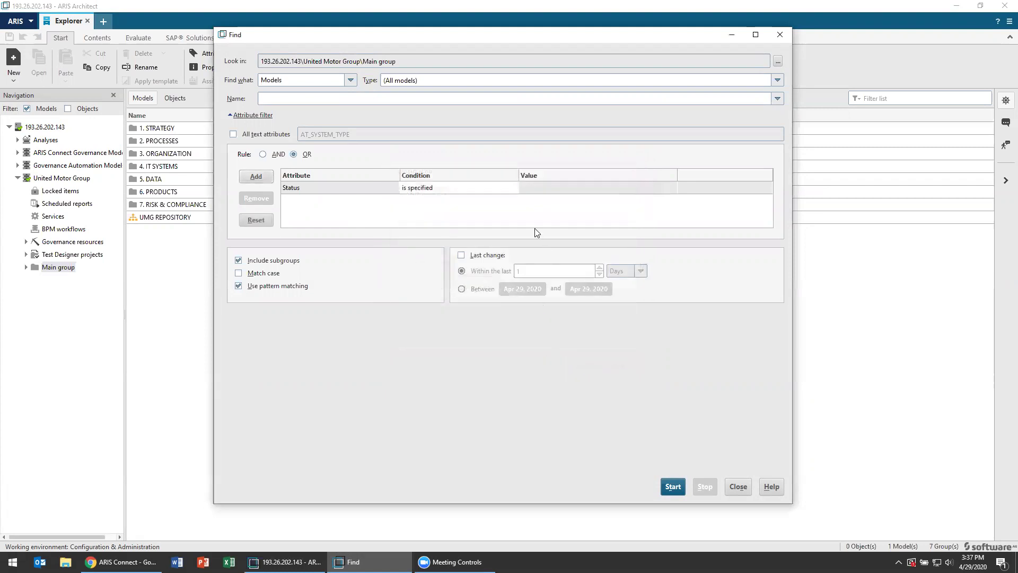
click(501, 188)
click(435, 222)
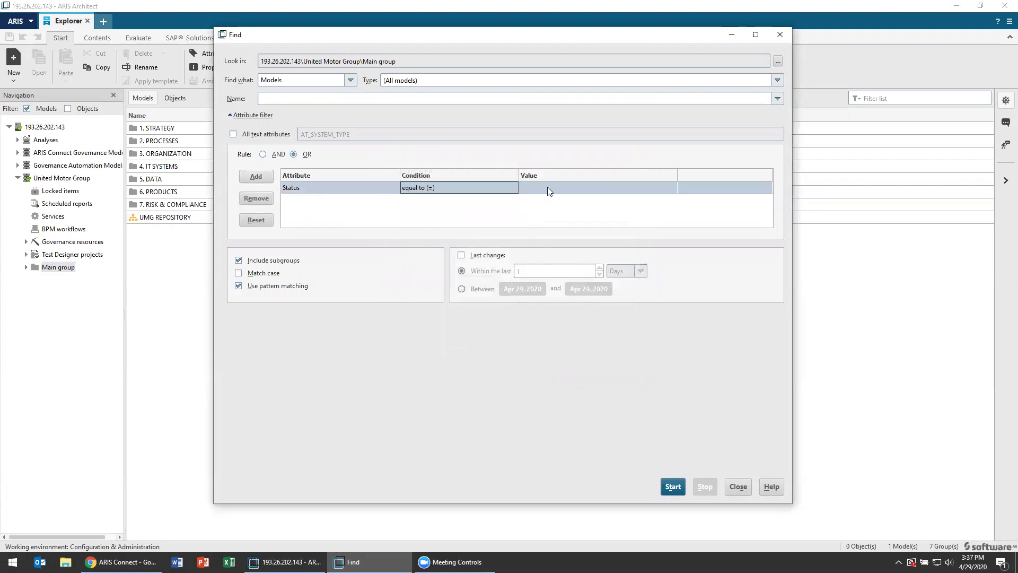
click(548, 188)
click(559, 202)
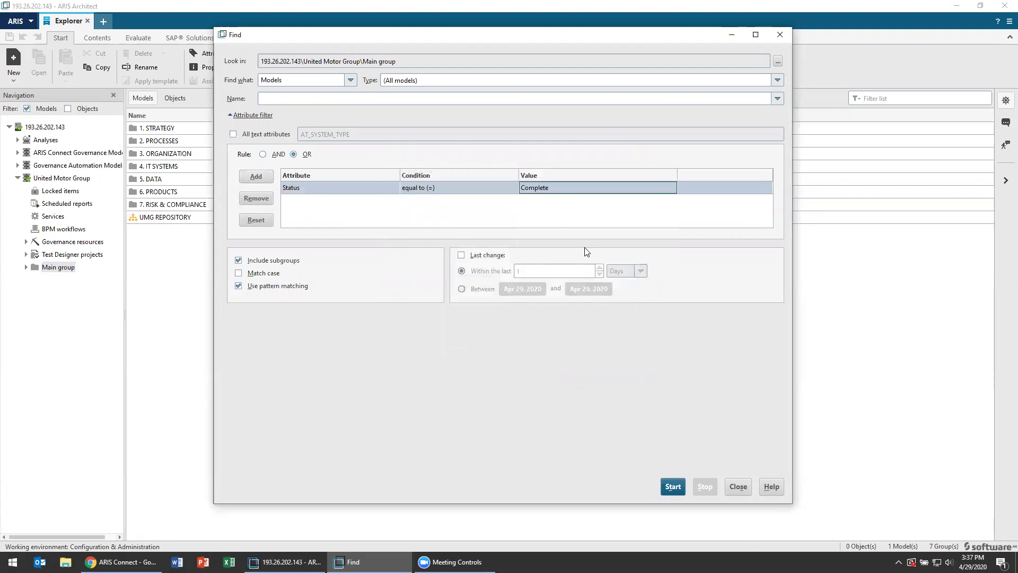
Run the search and select all six Complete results, External job offering through Human resource management
click(672, 486)
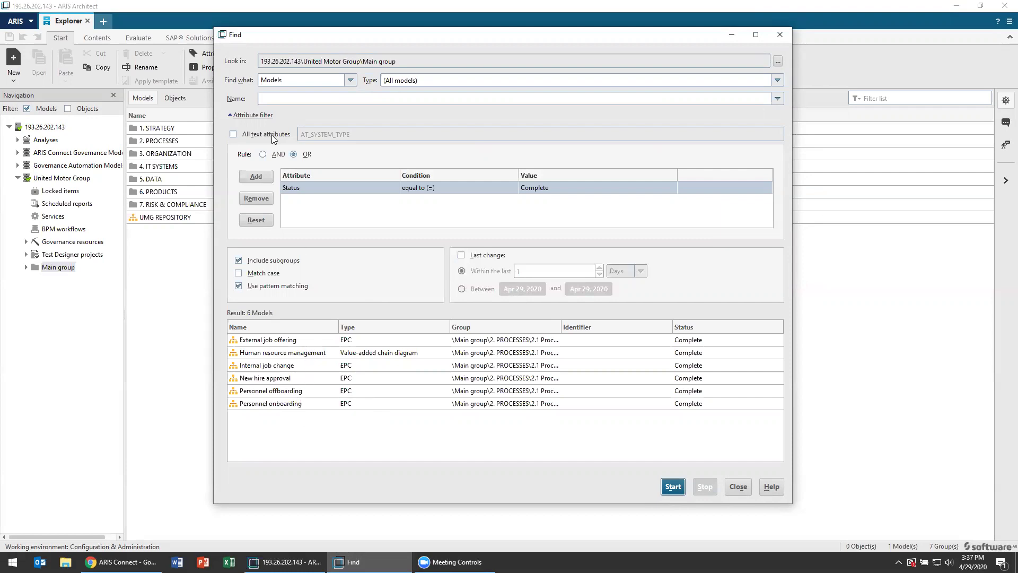
click(298, 340)
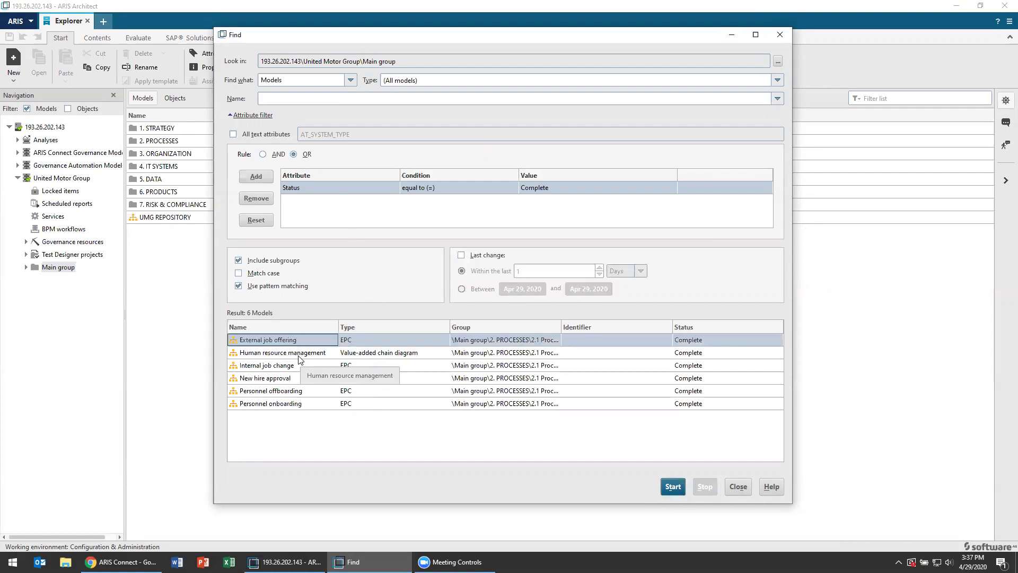
shift+click(303, 390)
click(303, 341)
ctrl+click(303, 365)
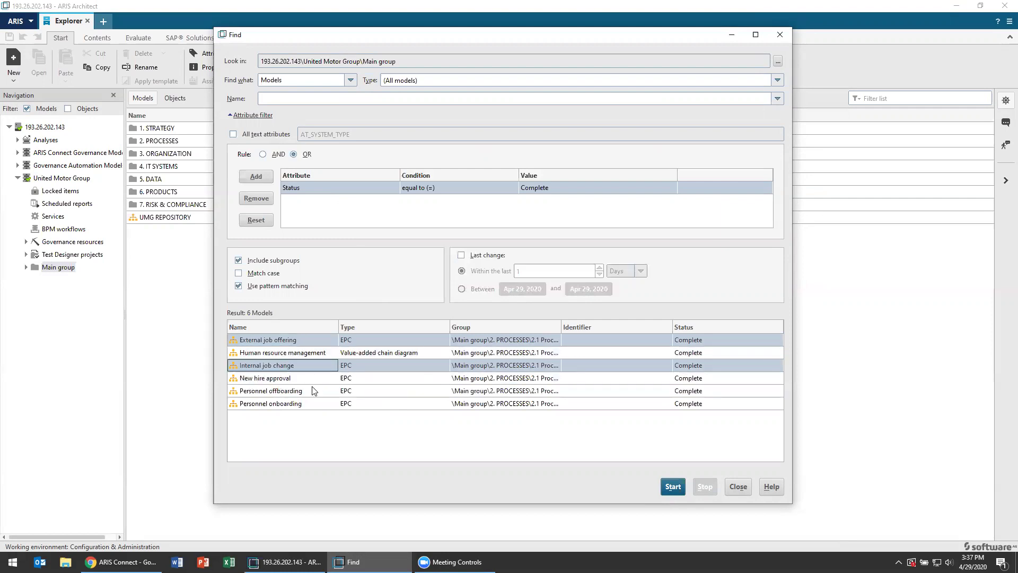
ctrl+click(304, 391)
ctrl+click(316, 404)
ctrl+click(306, 377)
ctrl+click(310, 352)
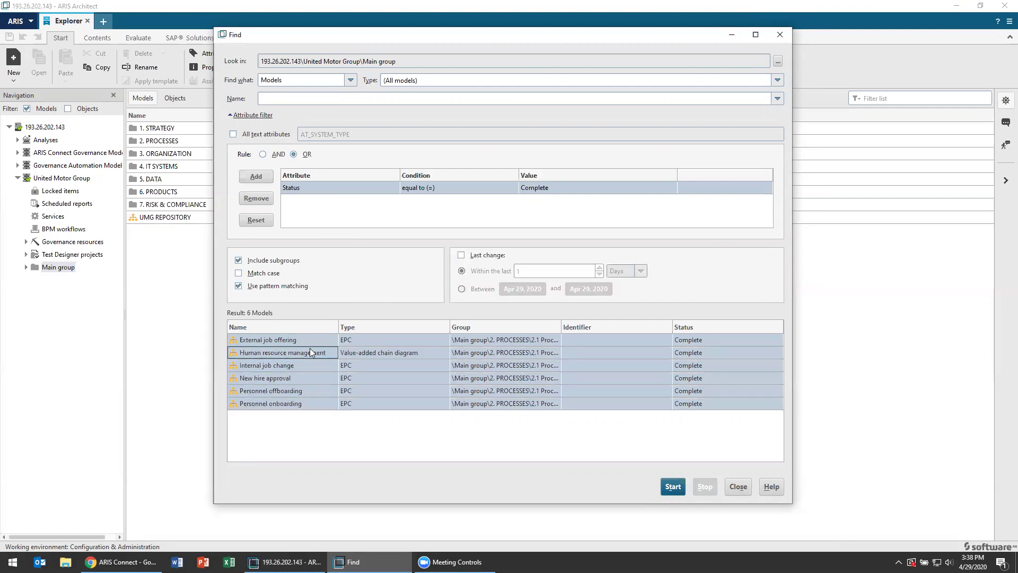